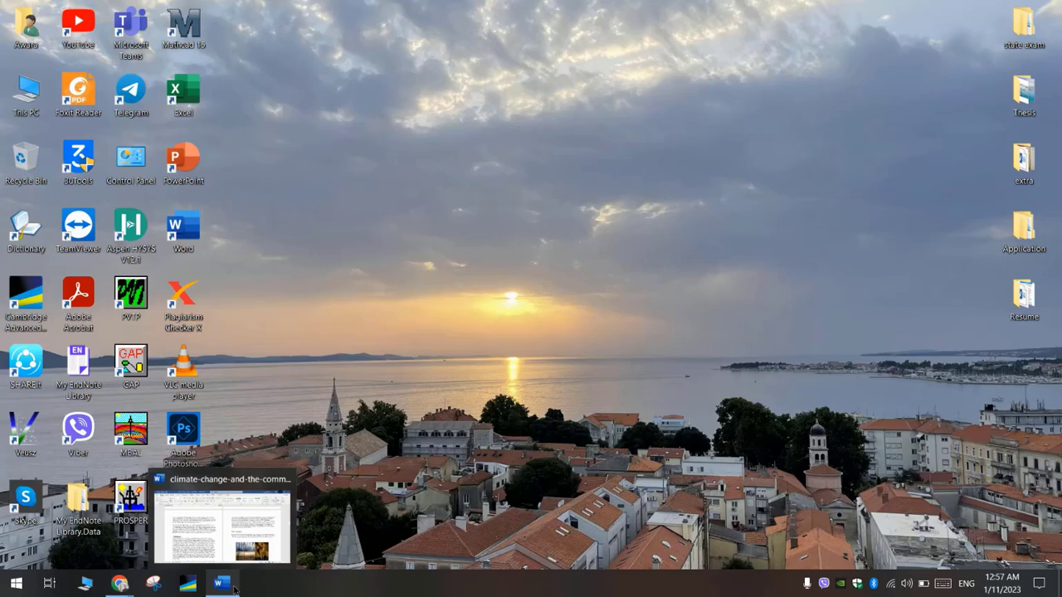
- Switch to the climate-change-and-the-common-good document in Word and apply the Heading 1 style to the Introduction title
left_click(221, 584)
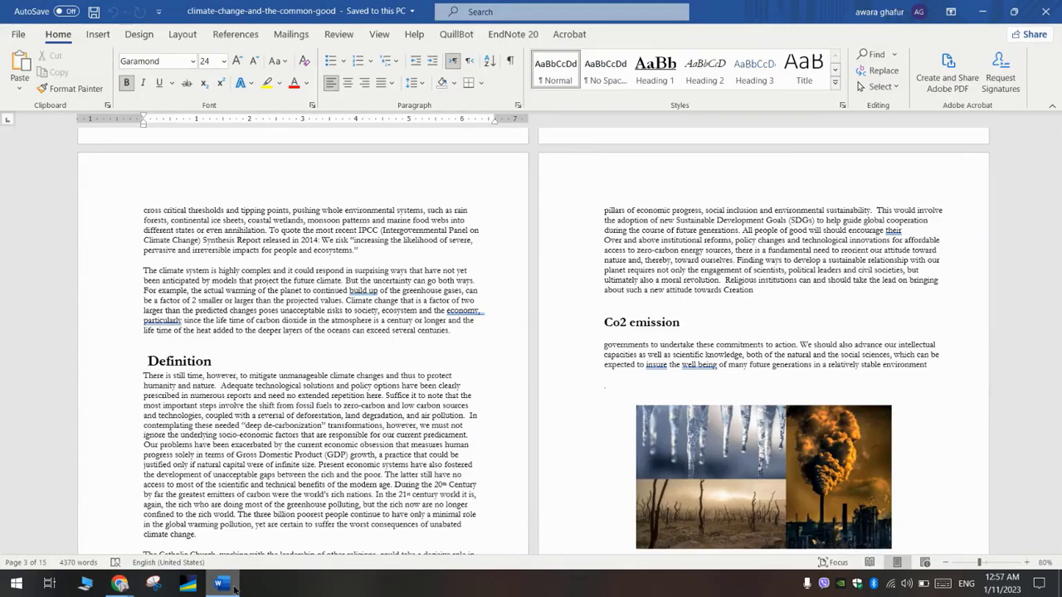
left_click_drag(1056, 249, 1057, 234)
left_click(735, 231)
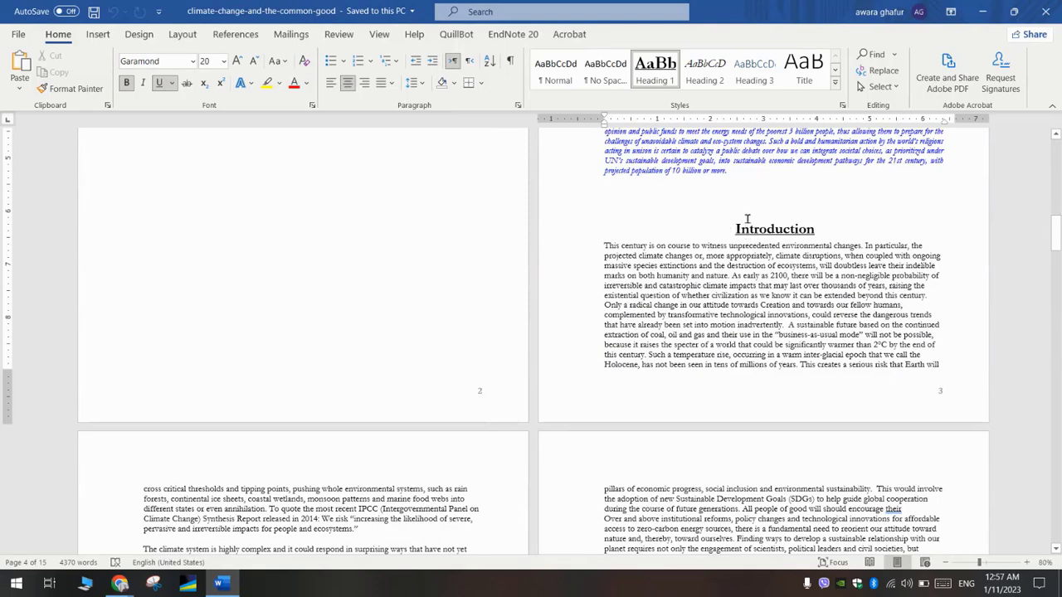
left_click(713, 71)
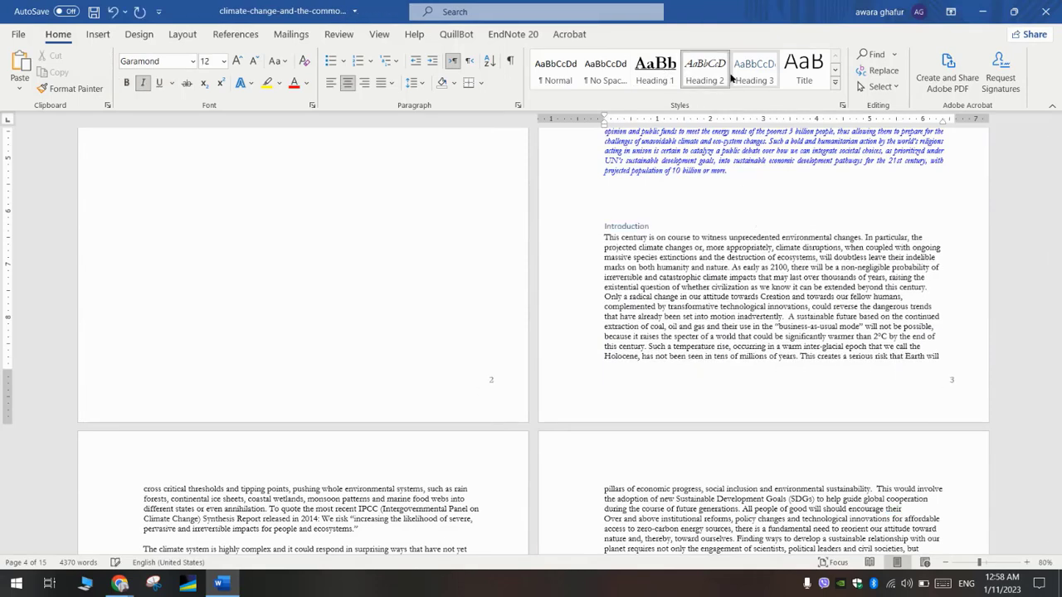
left_click(655, 71)
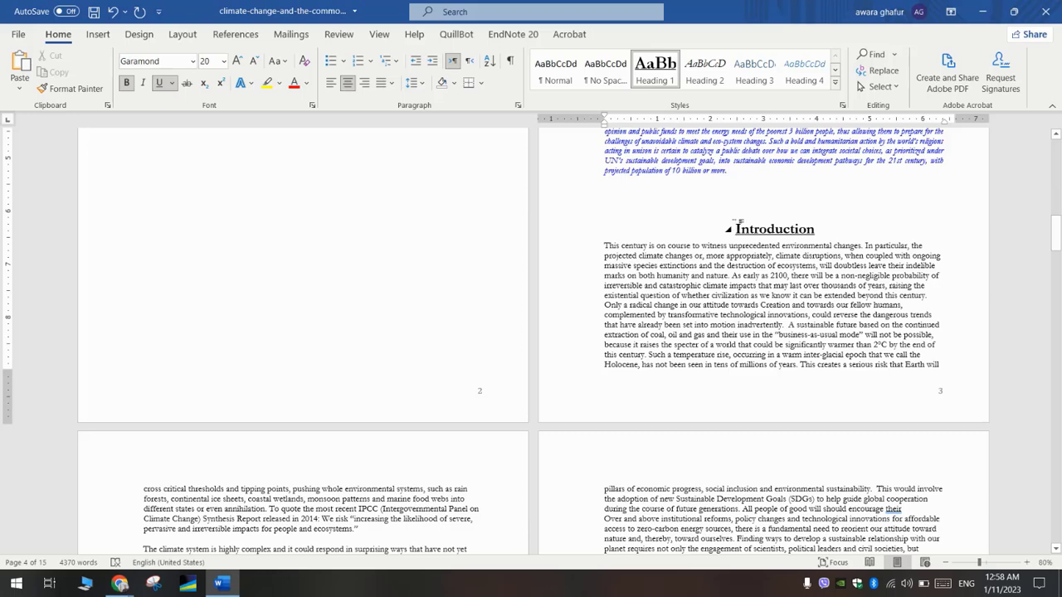
left_click_drag(738, 225, 819, 224)
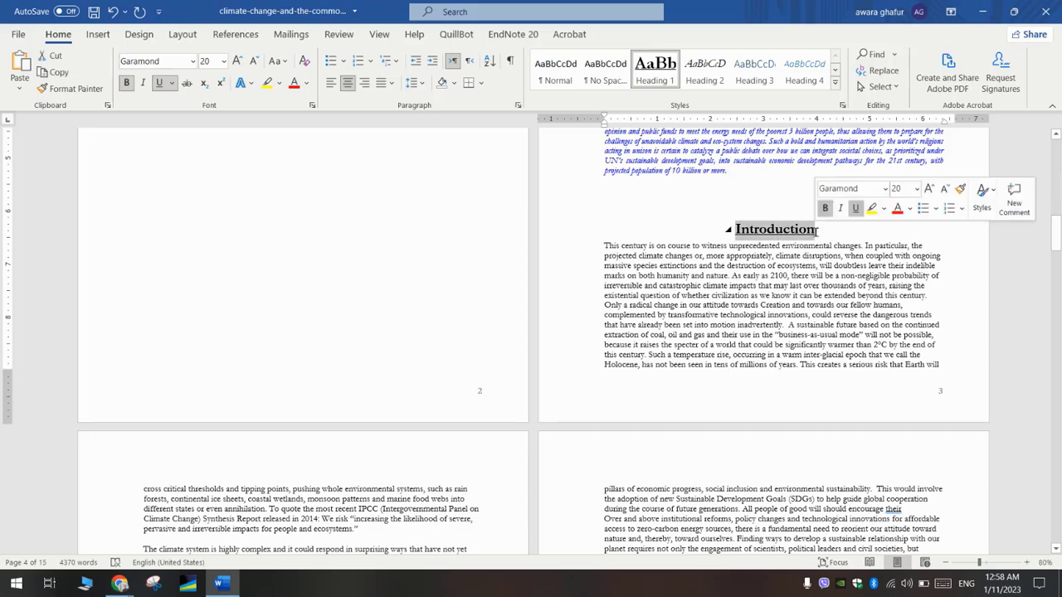
left_click(778, 201)
left_click(656, 70)
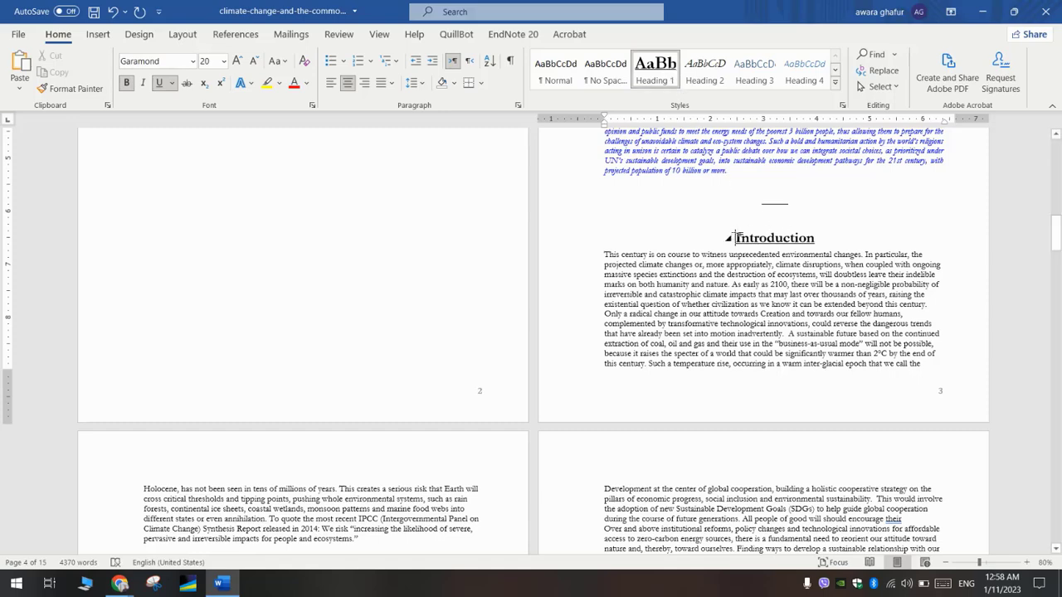
- Apply the Heading 2 style to the Definition and Co2 emission titles
scroll(746, 262, "down", 5)
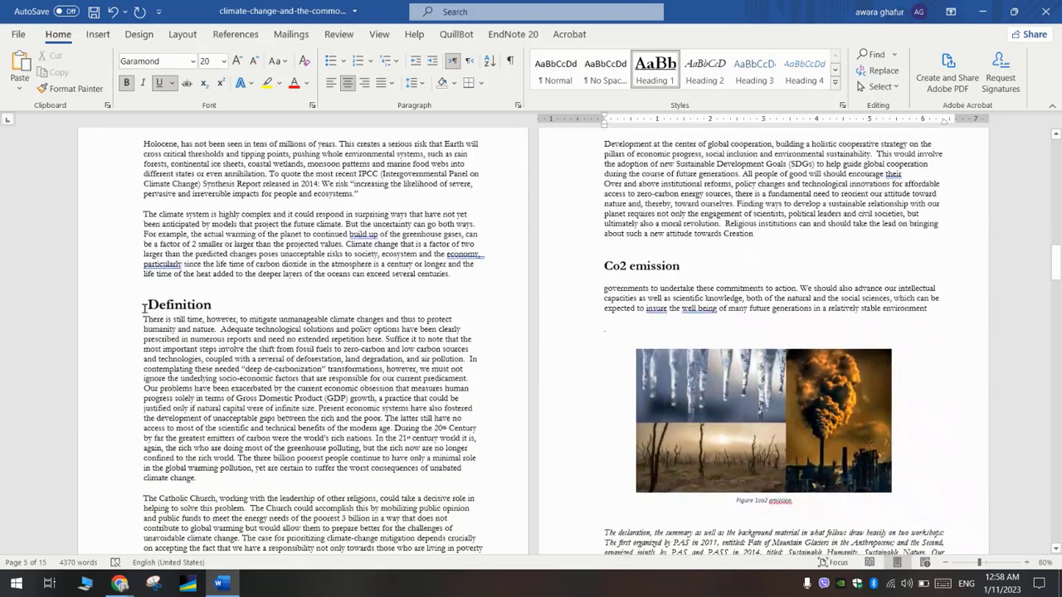
left_click(143, 306)
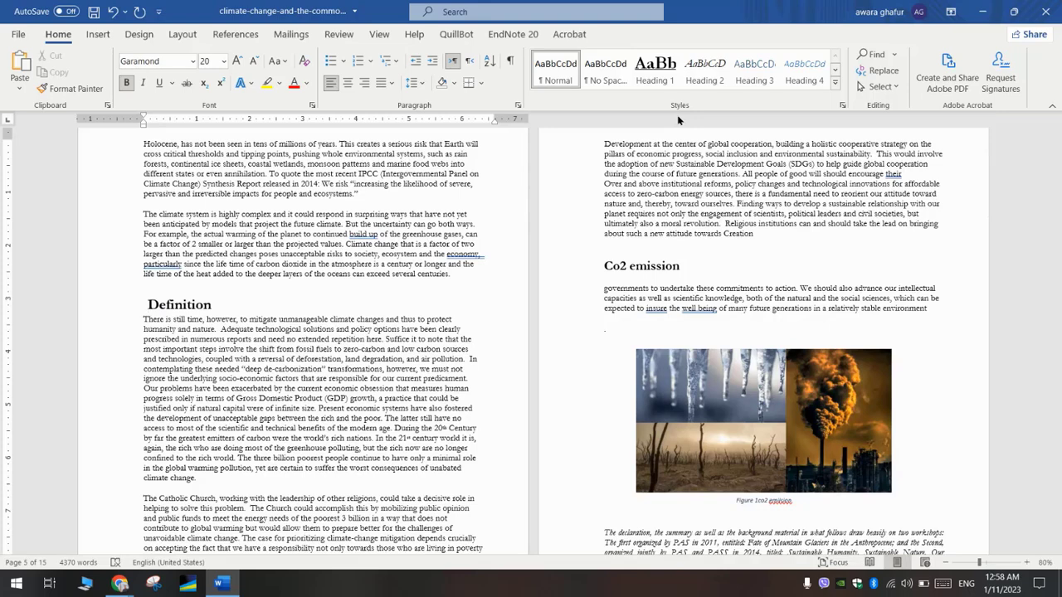
left_click(704, 78)
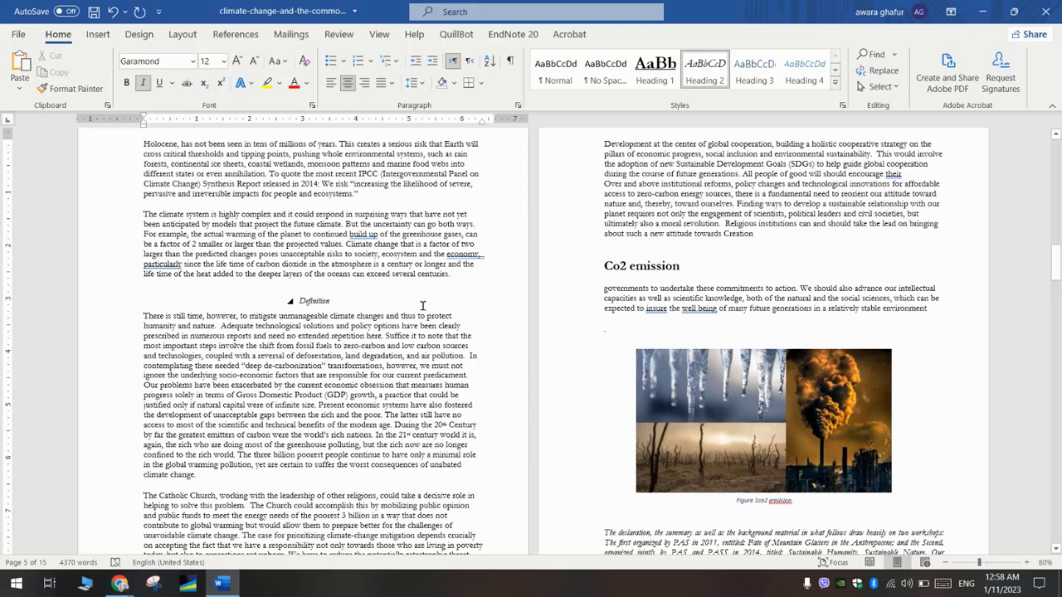
left_click(604, 266)
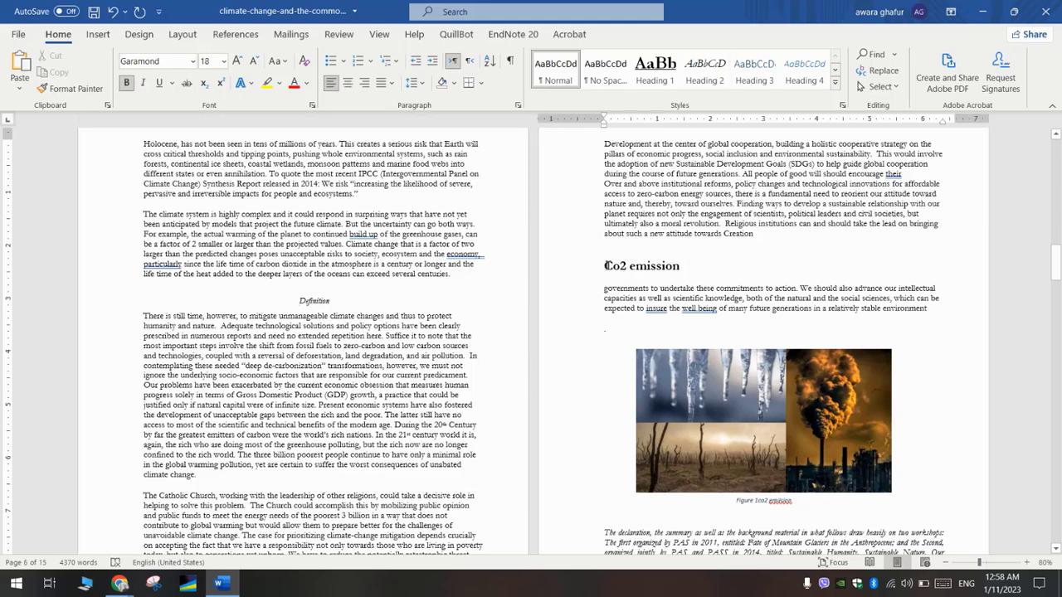
left_click(704, 83)
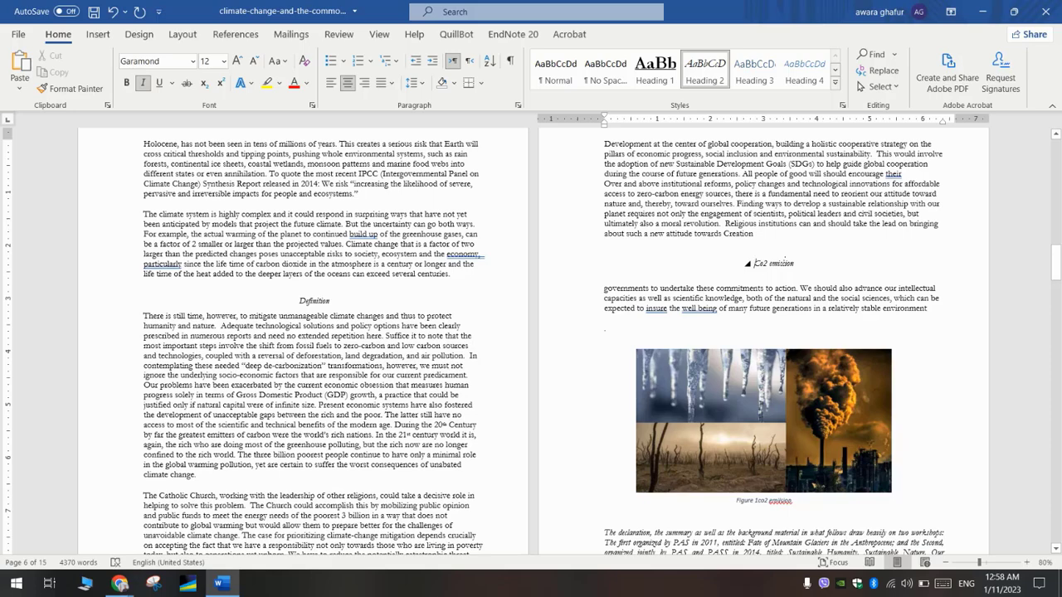
- Apply the Heading 2 style to the THE HISTORICAL CONTEXT title
scroll(784, 258, "down", 10)
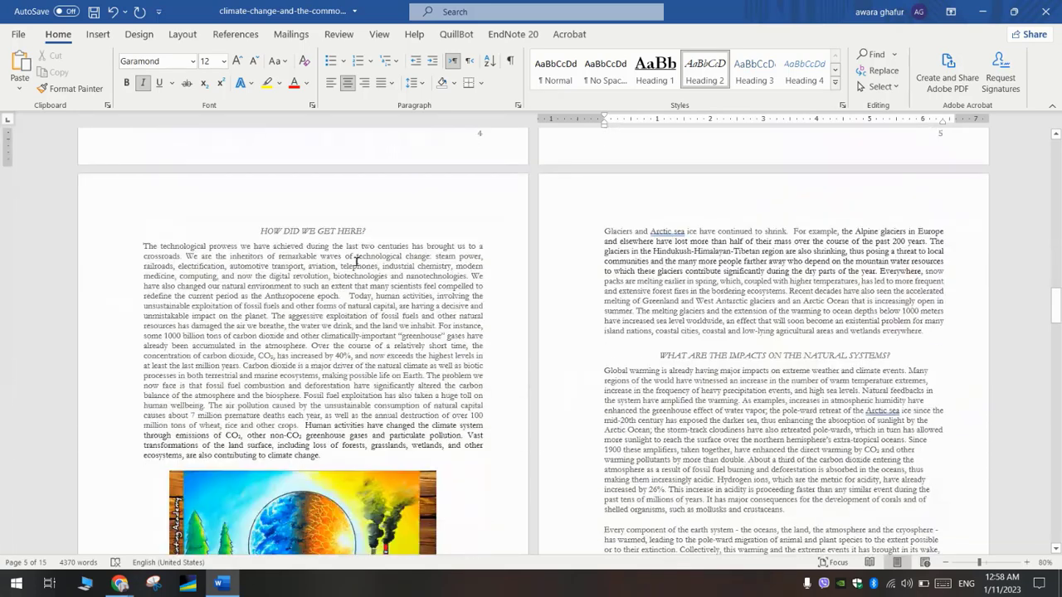
left_click_drag(251, 226, 365, 233)
left_click(279, 235)
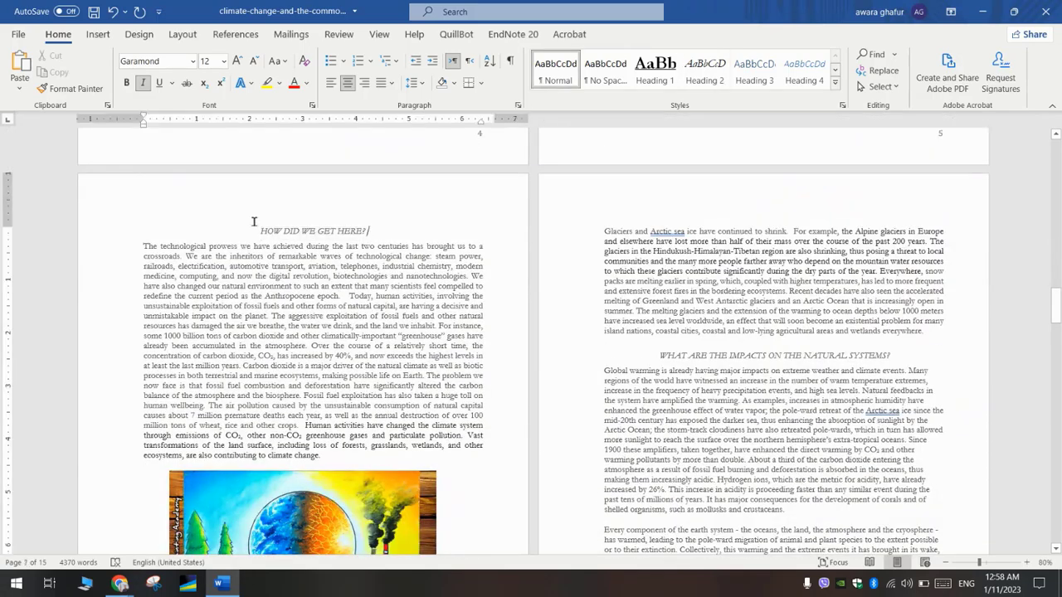
scroll(253, 222, "down", 10)
left_click(148, 253)
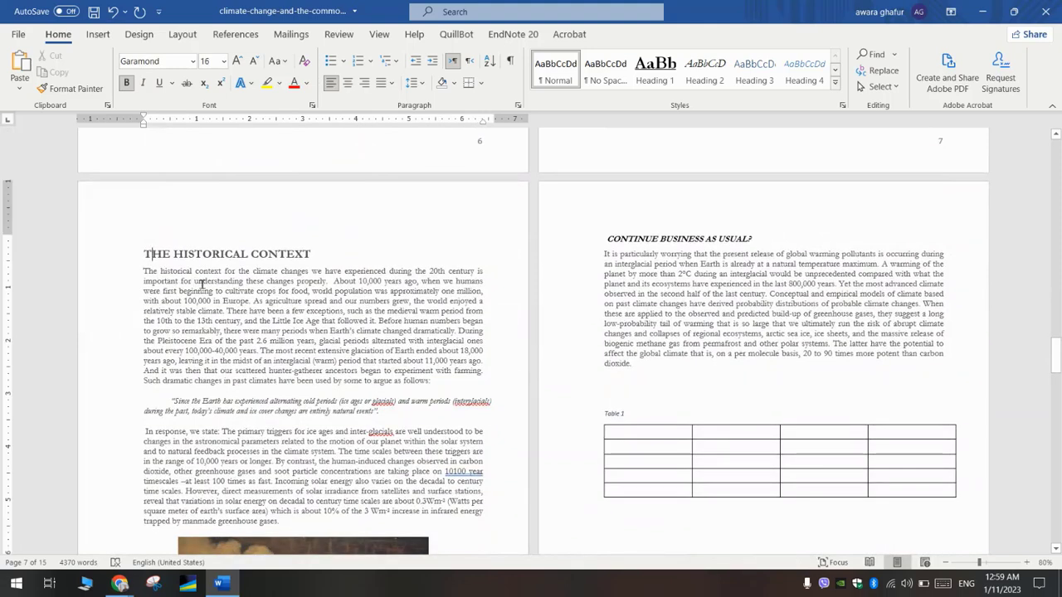
left_click(708, 73)
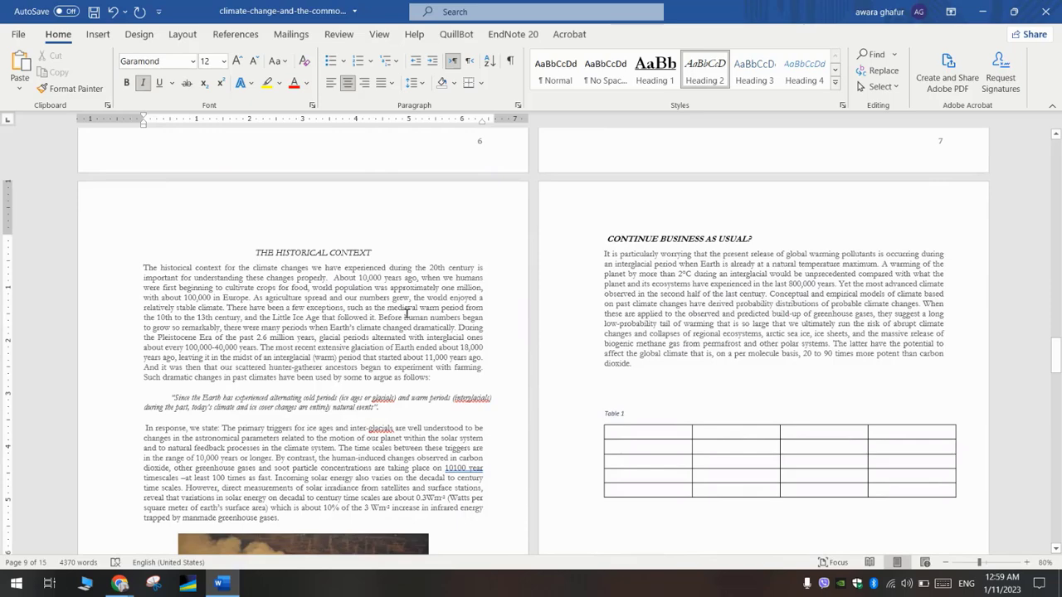
- Apply the Heading 2 style to the CONTINUE BUSINESS AS USUAL? title
scroll(676, 244, "down", 3)
scroll(675, 242, "up", 2)
left_click(610, 215)
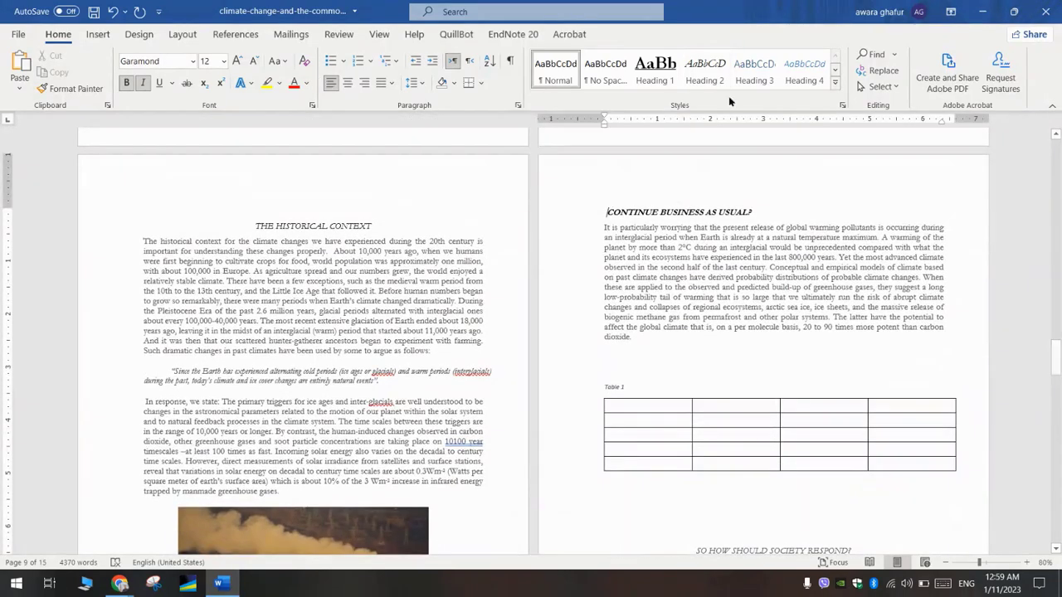
left_click(704, 73)
- Apply the Heading 3 style to the WHAT ARE THE REQUIRED ECONOMIC REFORMS? title
scroll(648, 245, "down", 10)
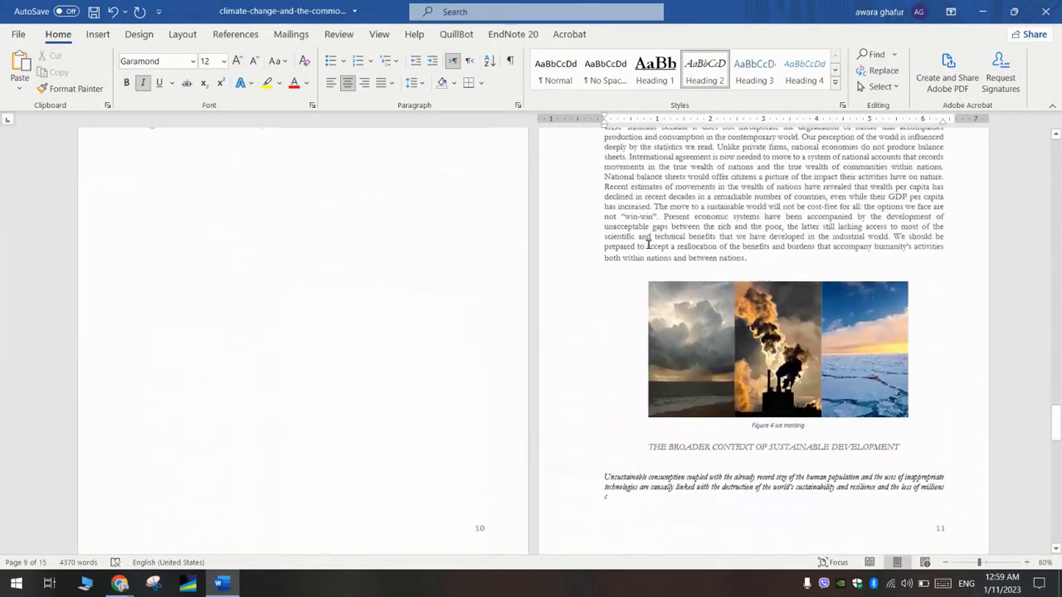
scroll(648, 245, "up", 5)
left_click(648, 237)
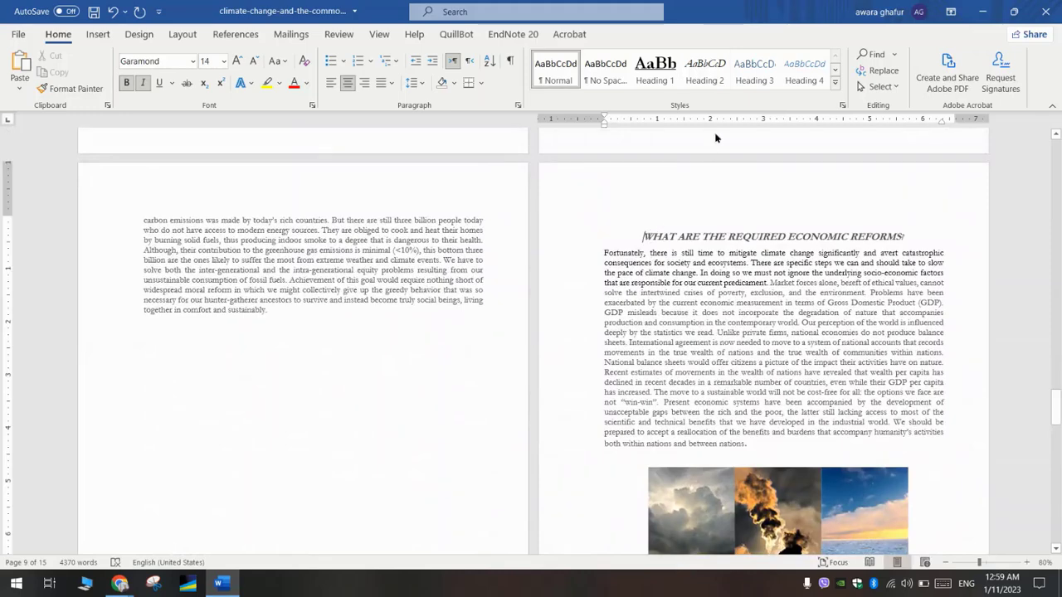
left_click(753, 74)
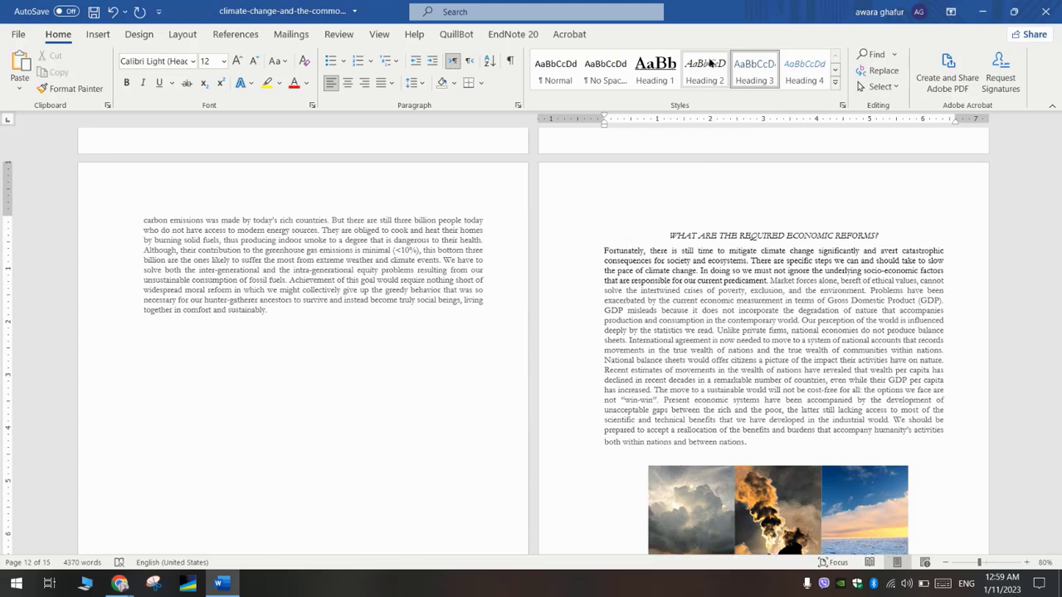
- Apply Heading 1 to the classifications title and Heading 2 to the RECOMMENDED MEASURES: CLIMATE MITIGATION title
scroll(708, 246, "down", 10)
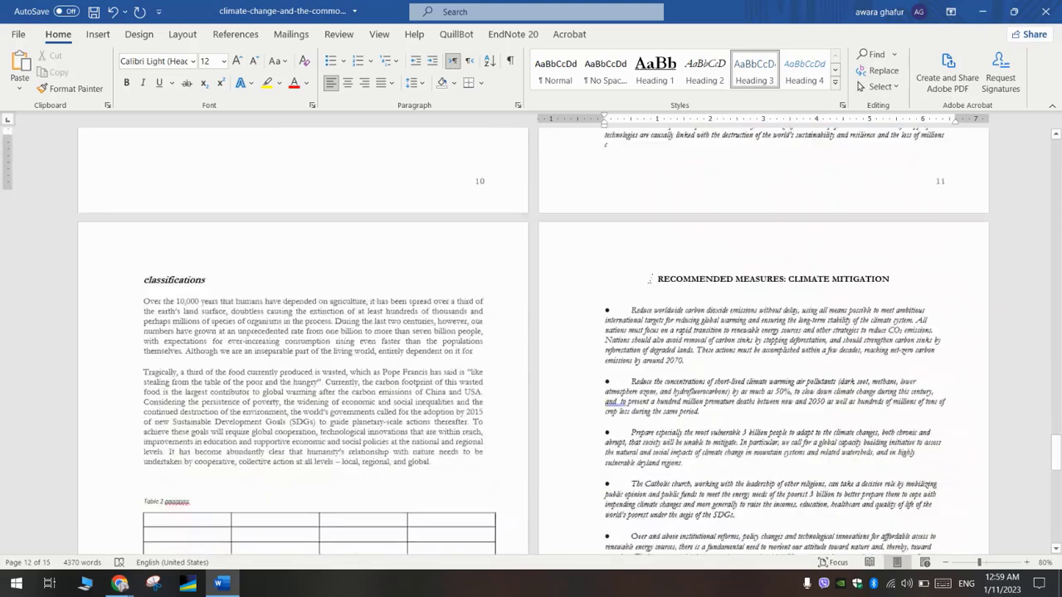
left_click(152, 258)
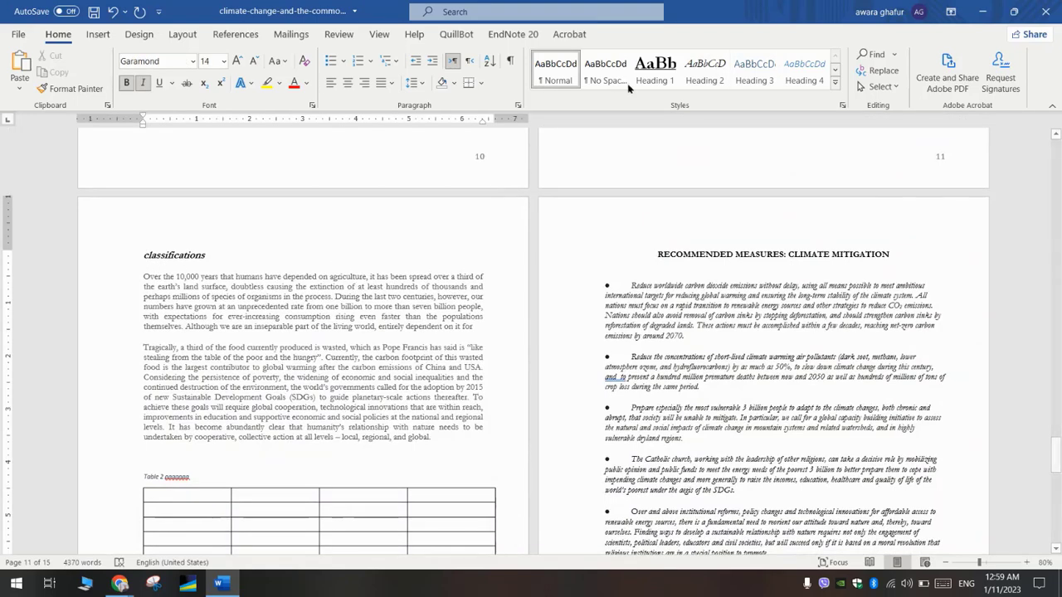
left_click(665, 78)
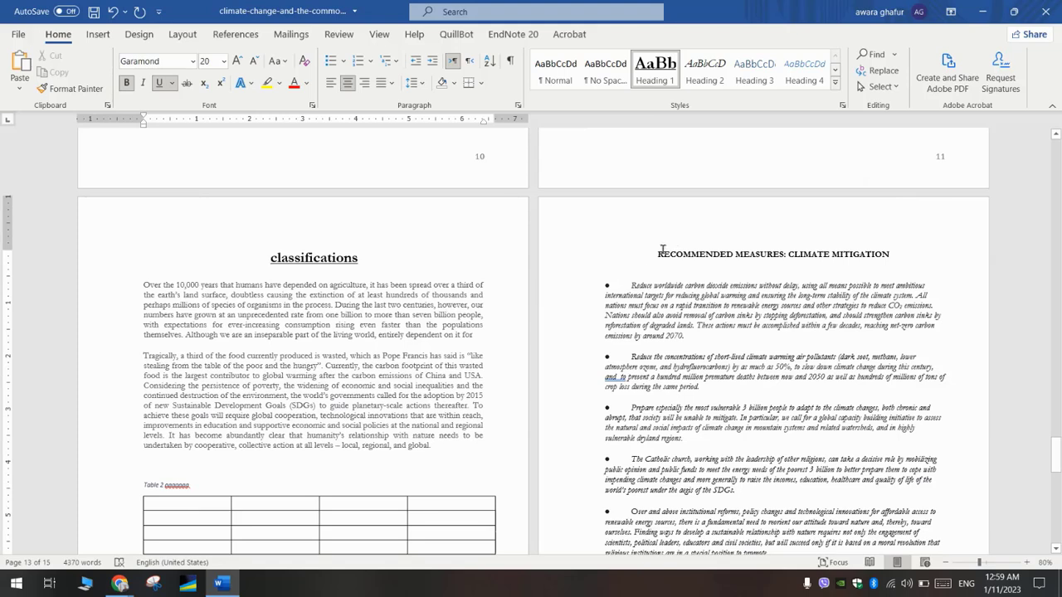
left_click(662, 254)
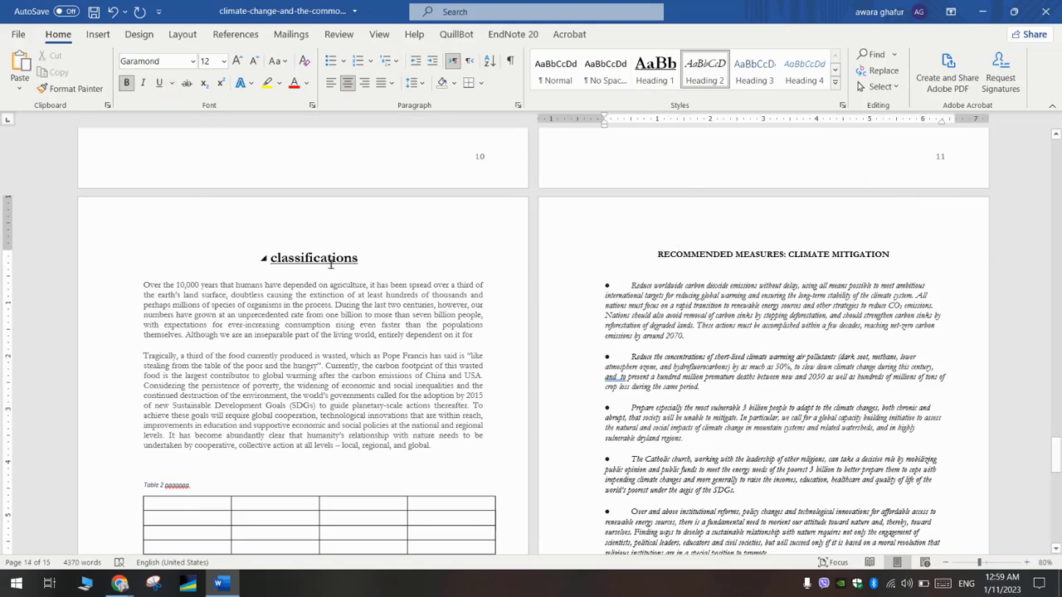
left_click(705, 70)
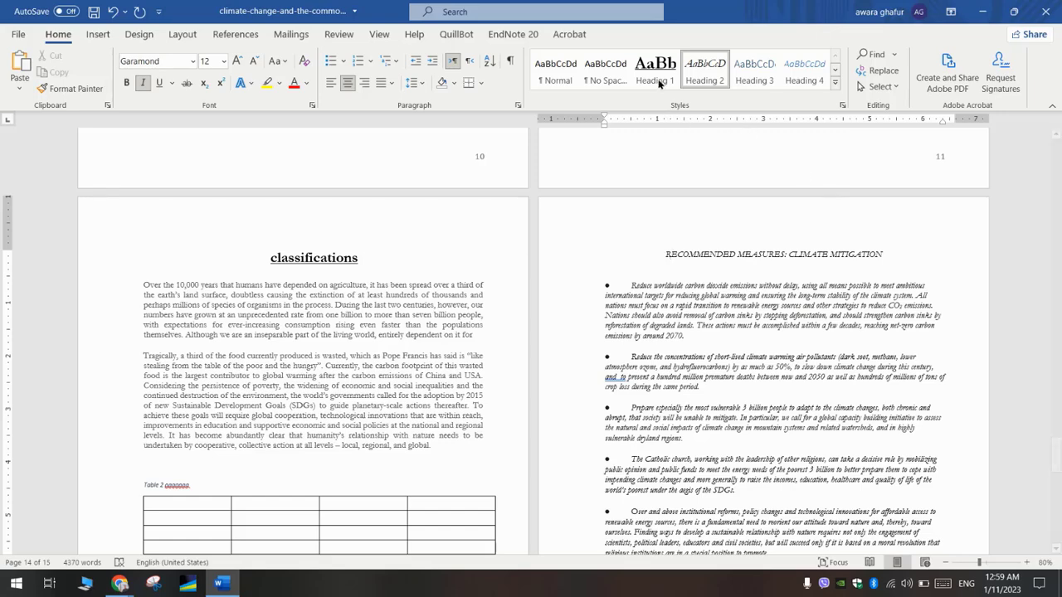
- Insert an Automatic Table 2 table of contents on the blank page after the cover page
left_click_drag(1055, 456, 1045, 161)
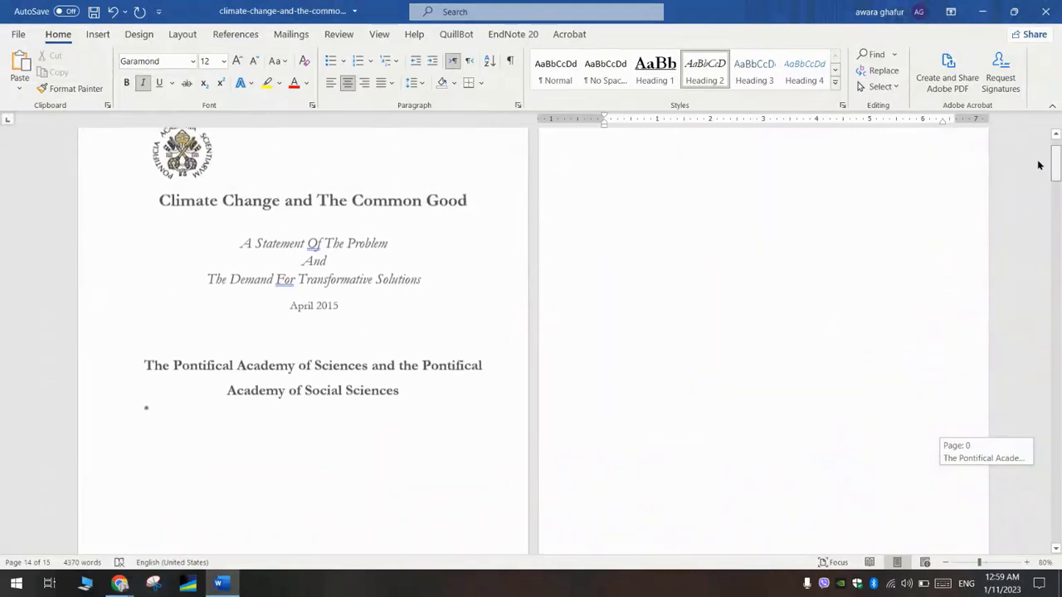
left_click(666, 191)
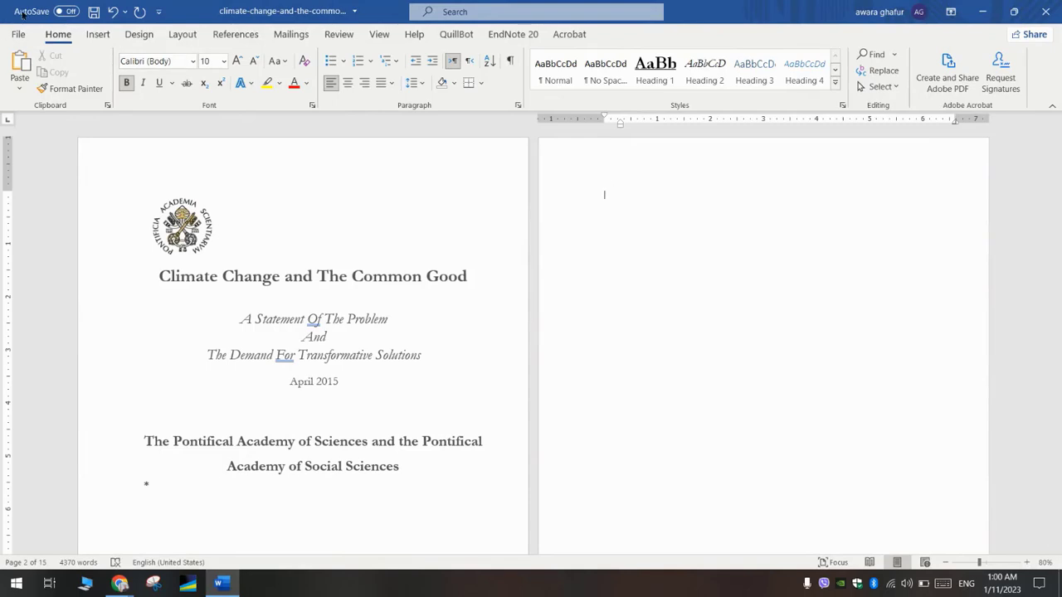
left_click(237, 35)
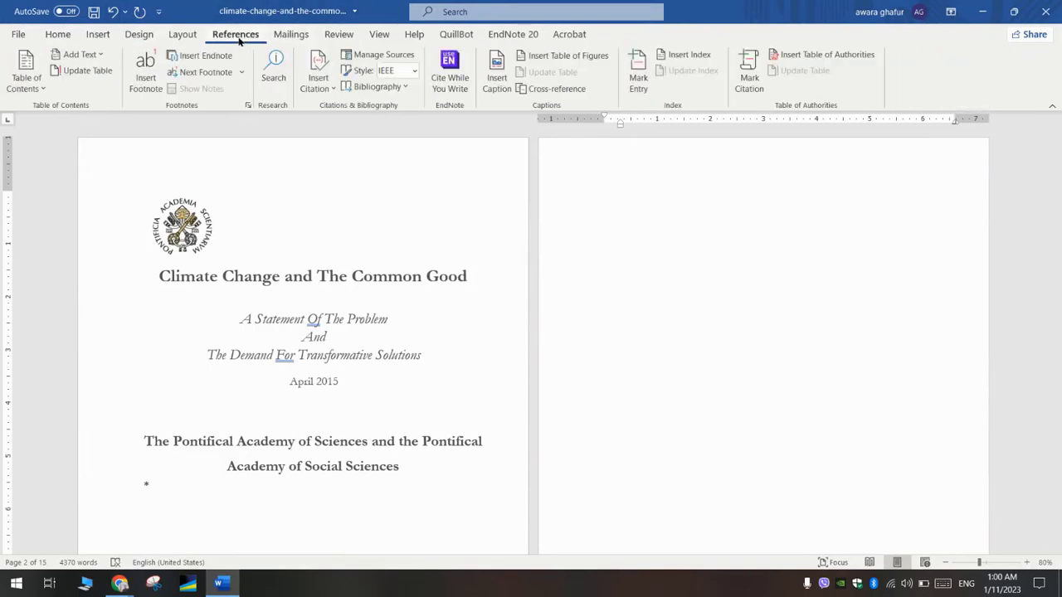
left_click(35, 85)
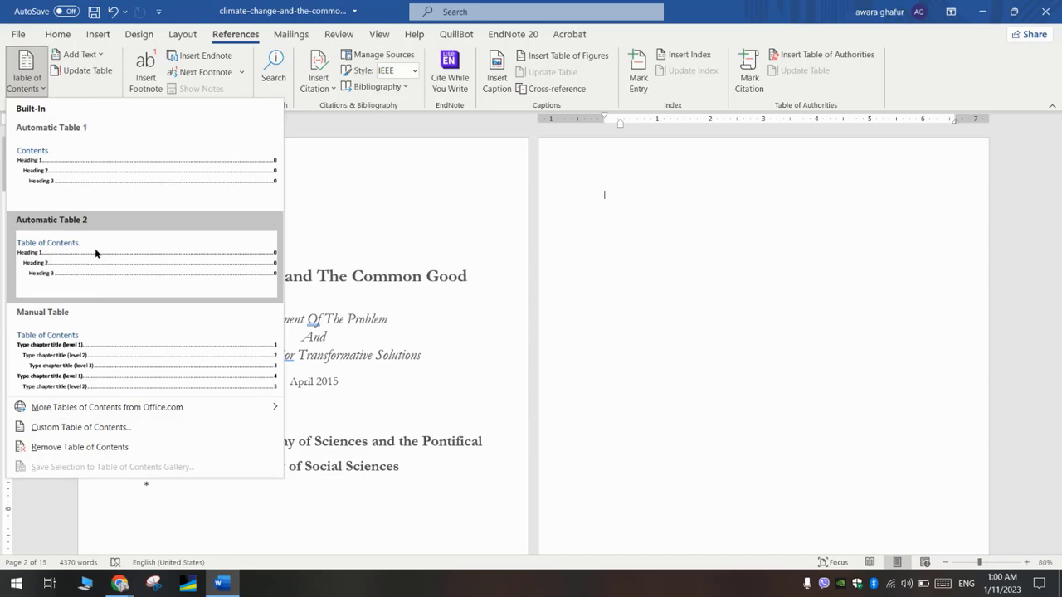
left_click(69, 260)
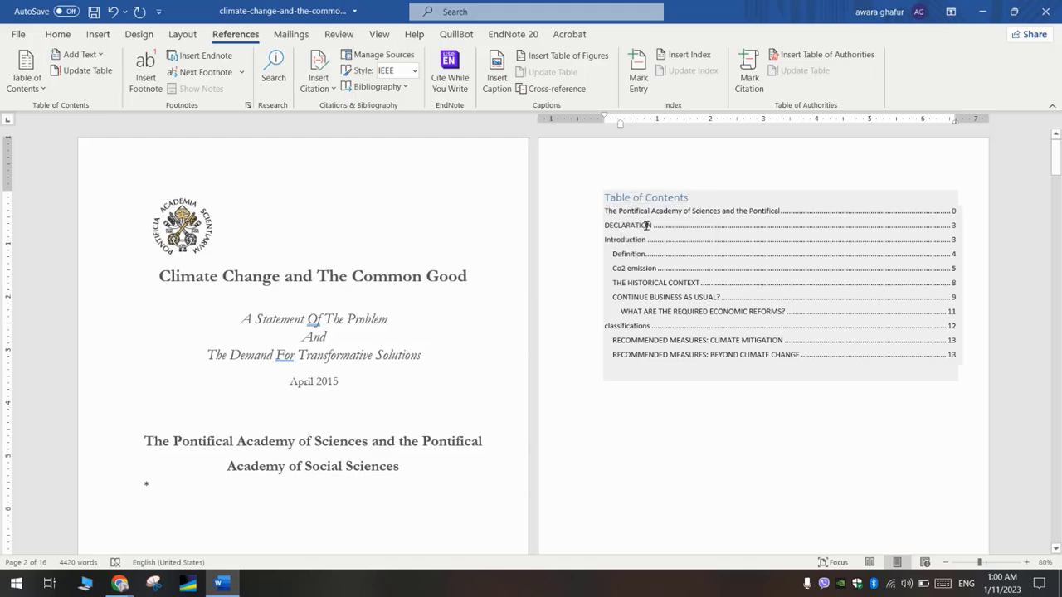
left_click(57, 34)
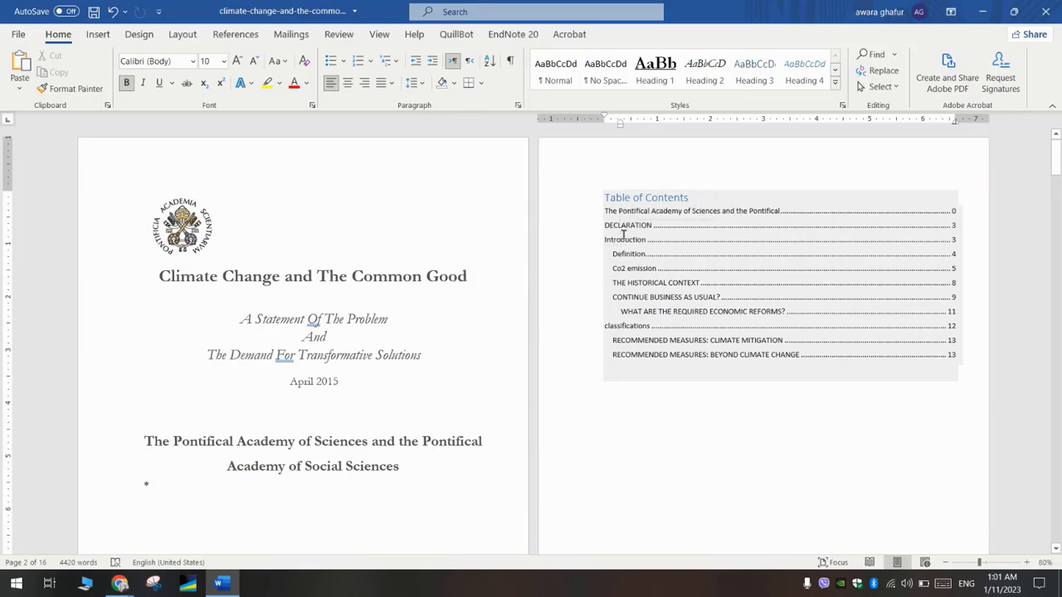
left_click(623, 311)
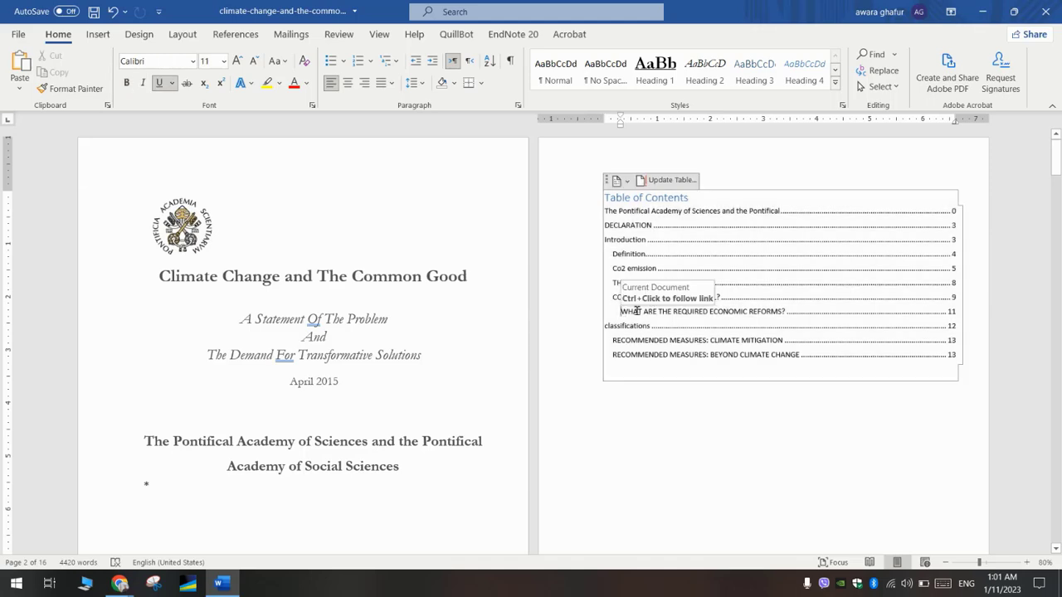
left_click_drag(743, 311, 691, 296)
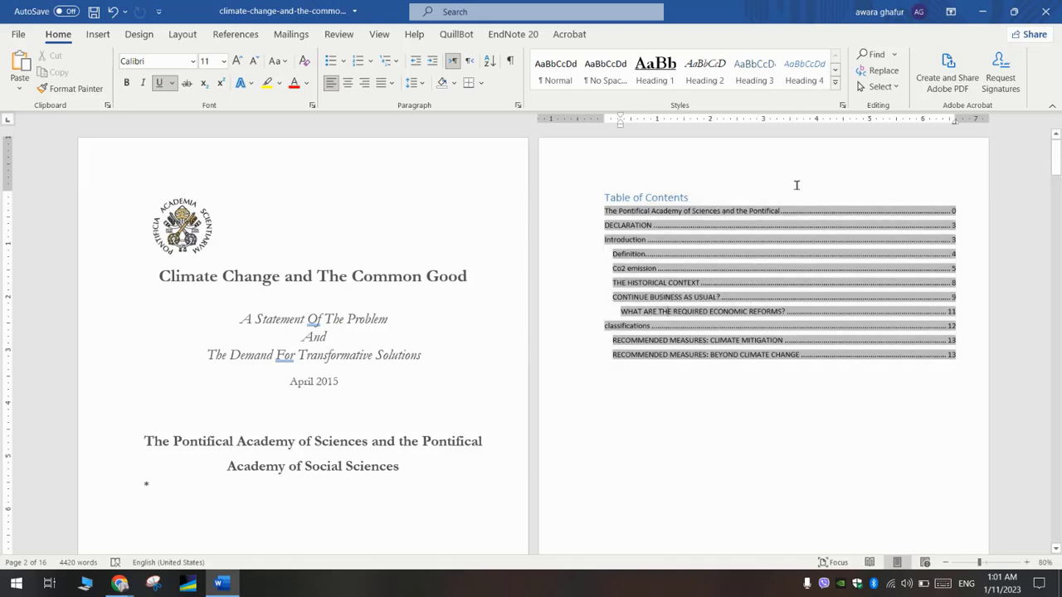
left_click(624, 325)
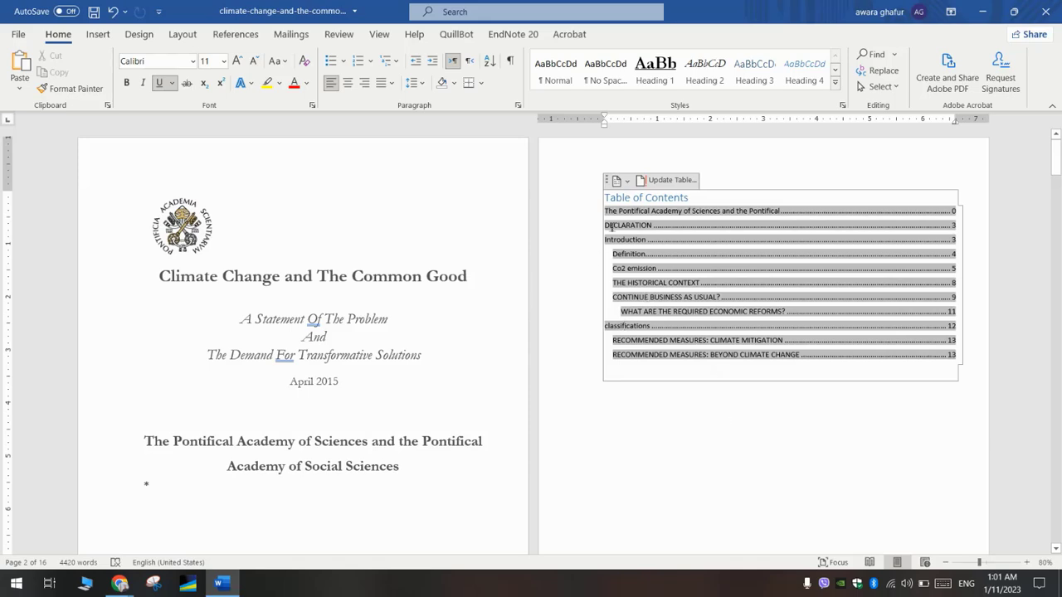
- Save the document with its new table of contents
left_click(668, 417)
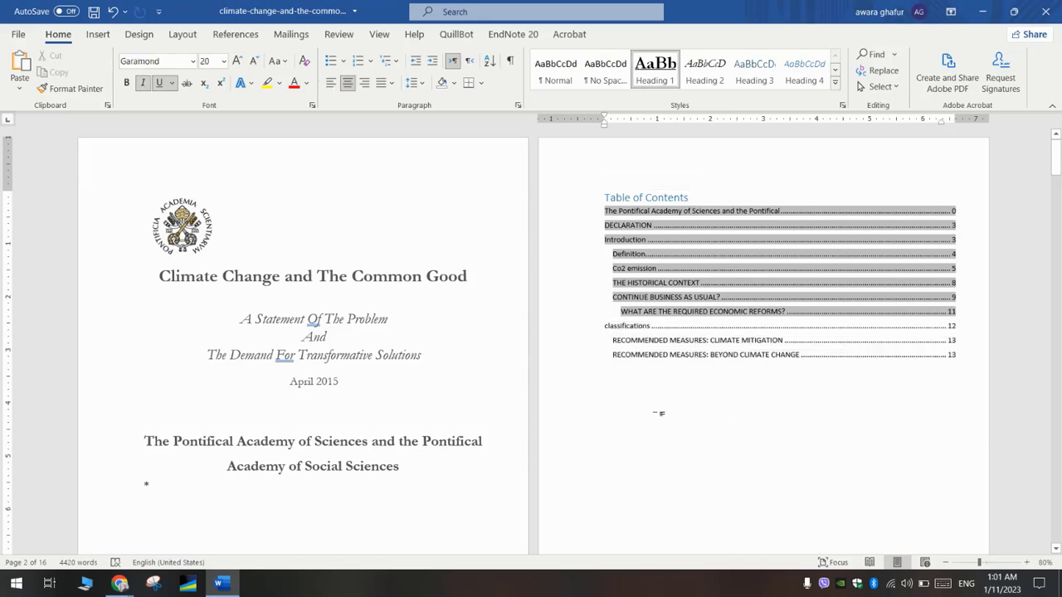
left_click(94, 12)
left_click(821, 435)
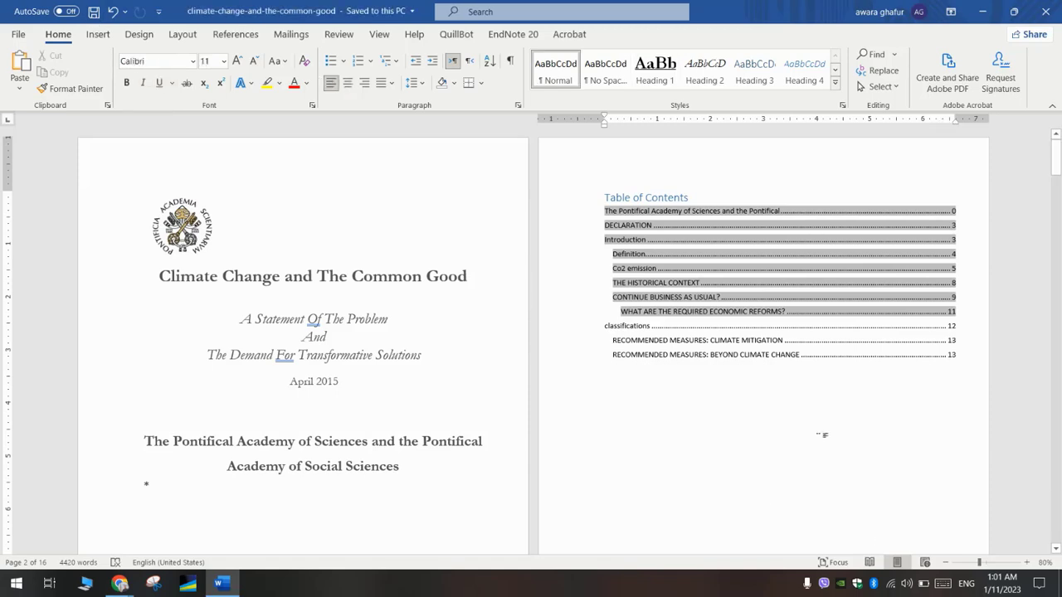